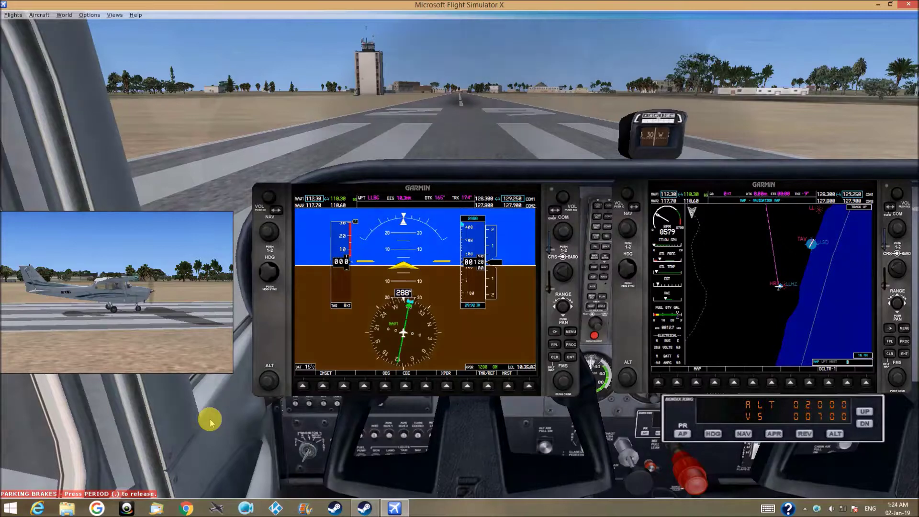
Step: Show the Cessna 172SP reference sheet, scroll down to the V-speeds and flap placard speeds, then close it
key("shift+F10")
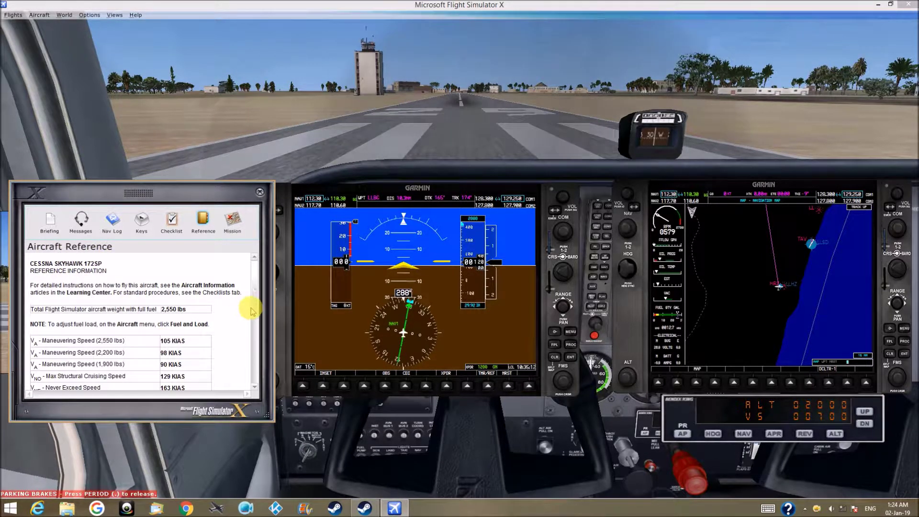
scroll(253, 323, "down", 1)
scroll(254, 323, "down", 5)
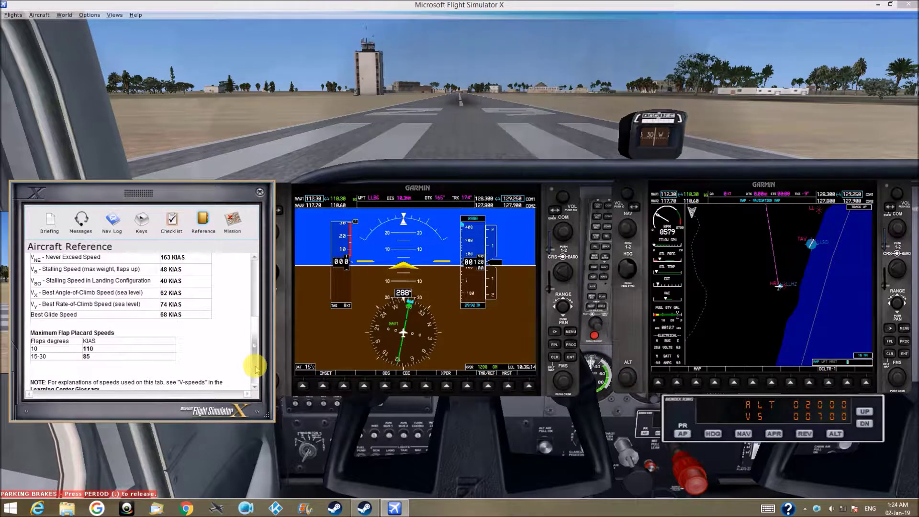
left_click(260, 193)
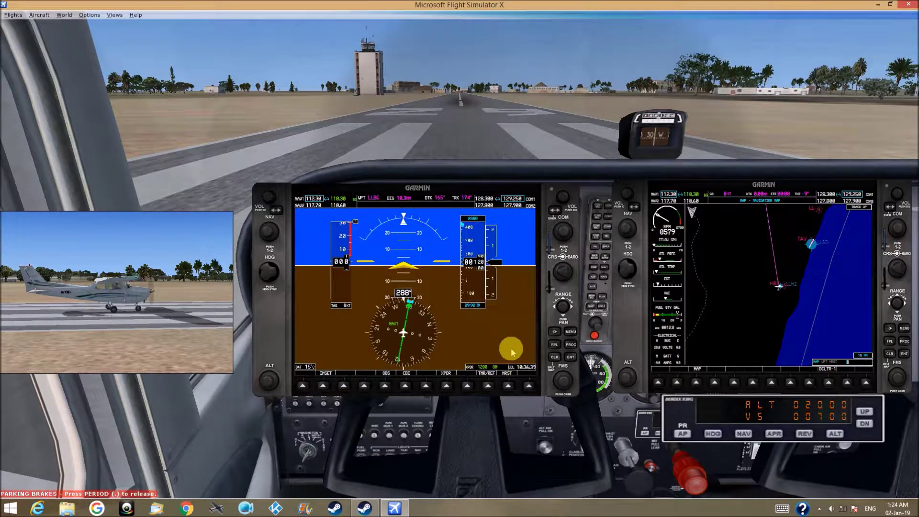
Step: Toggle the enlarged MFD pop-up off, then reopen it from the panel MFD
key("shift+3")
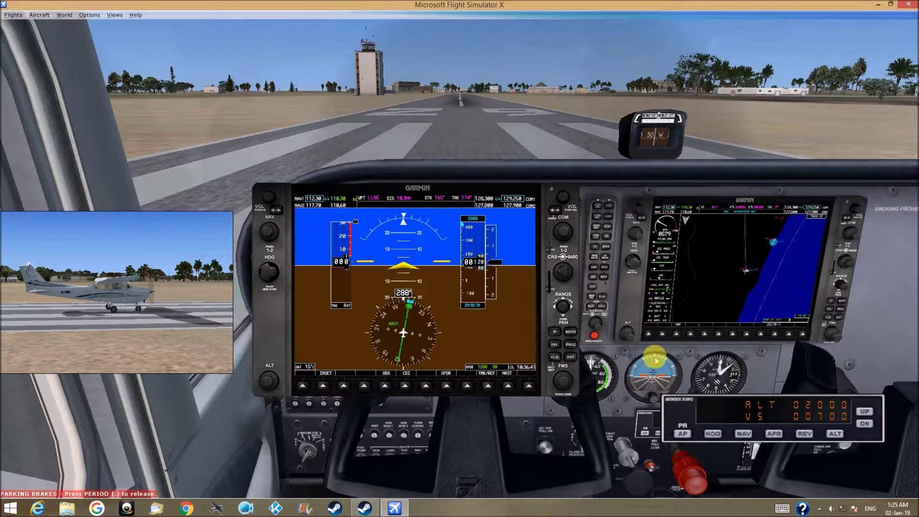
left_click(712, 315)
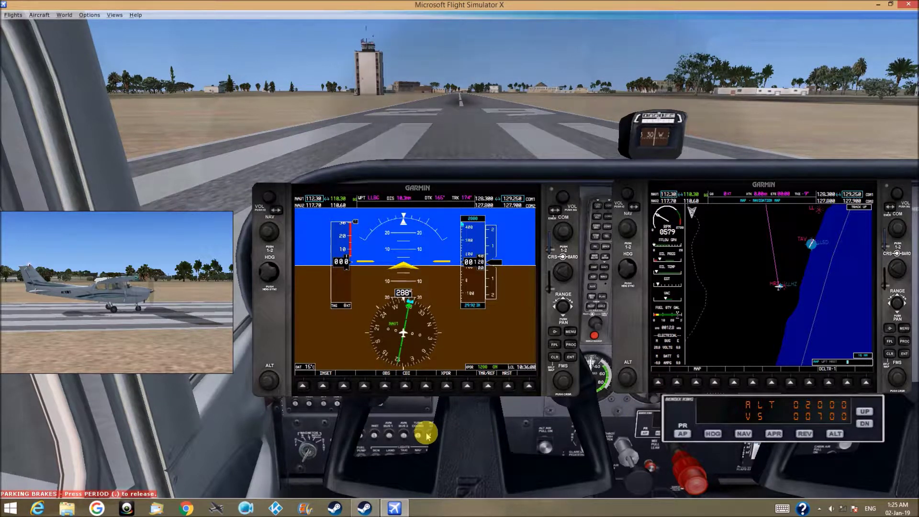
key("shift+2")
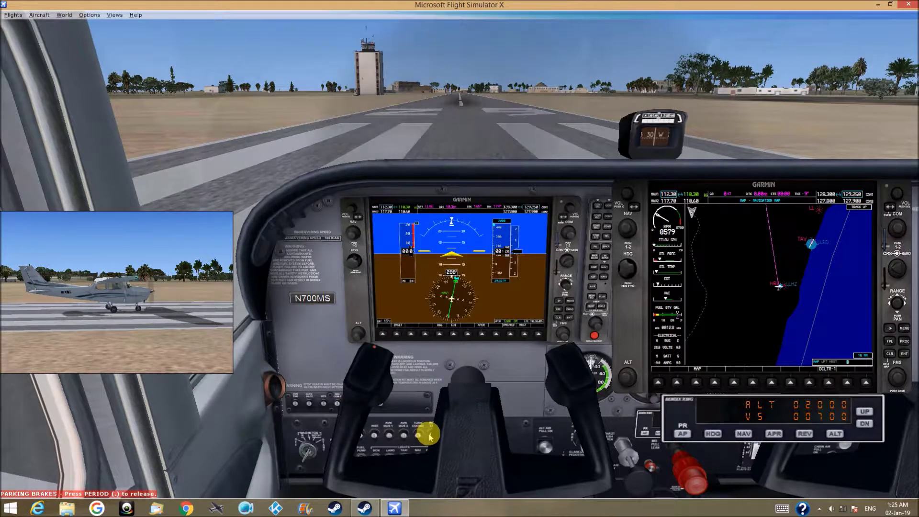
key("shift+2")
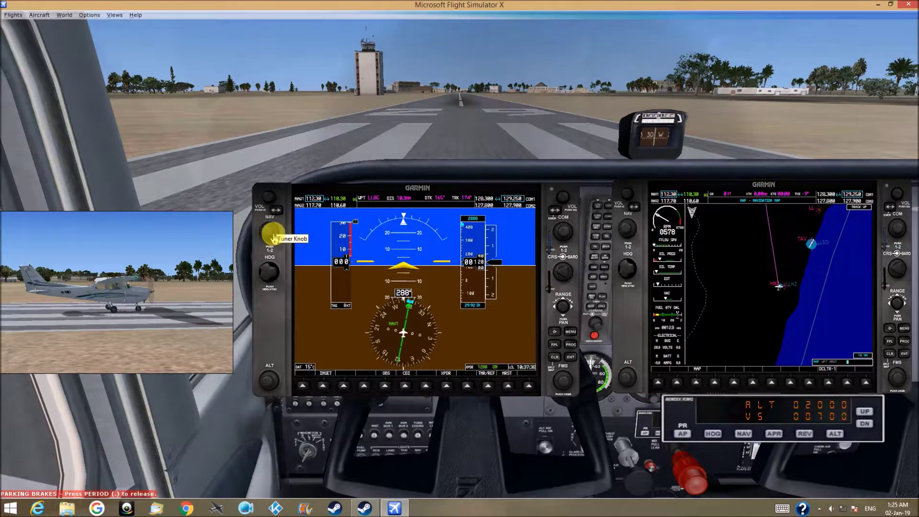
Step: Dial the NAV1 frequency up to 115.40 with the PFD tuner knob
scroll(273, 230, "up", 1)
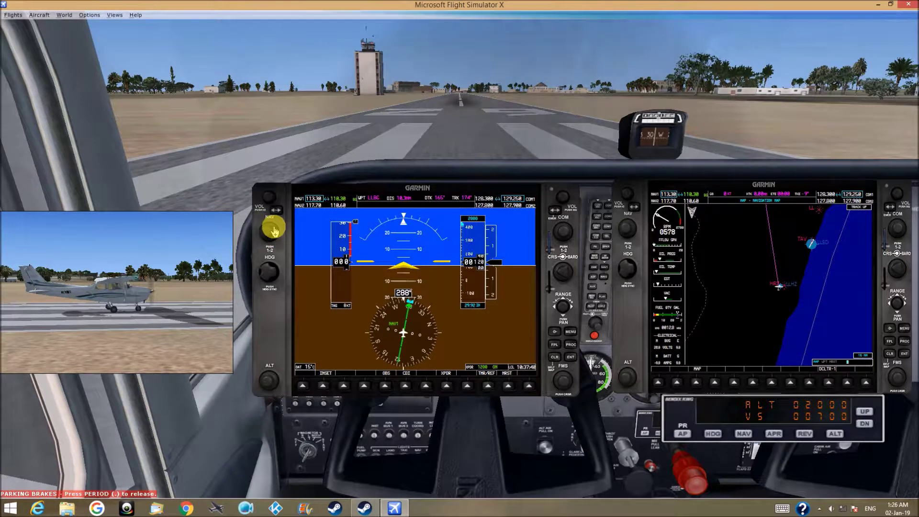
scroll(273, 230, "up", 1)
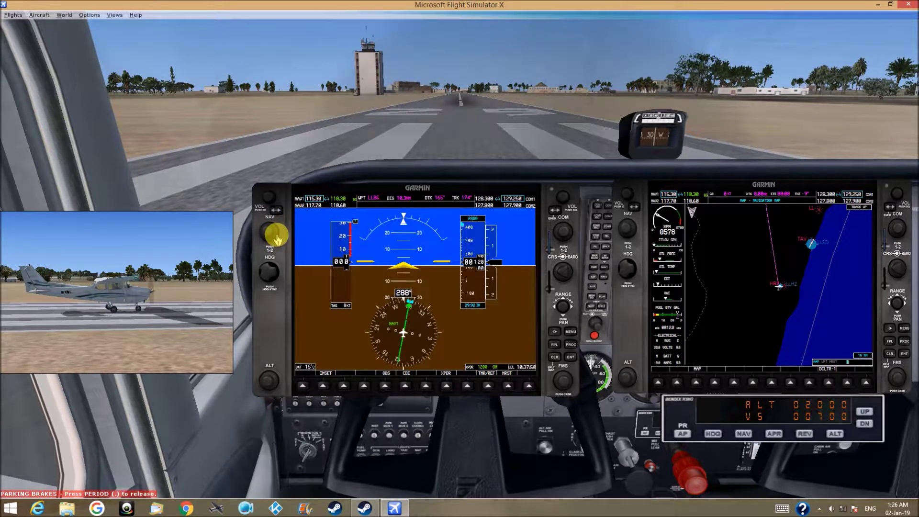
scroll(277, 238, "up", 1)
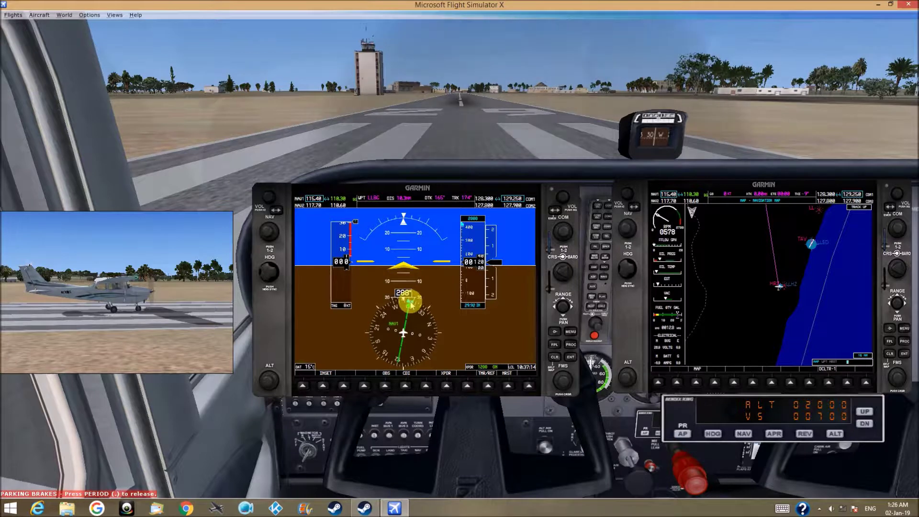
Step: Turn the heading bug to about 300° with the HDG knob
scroll(279, 280, "up", 13)
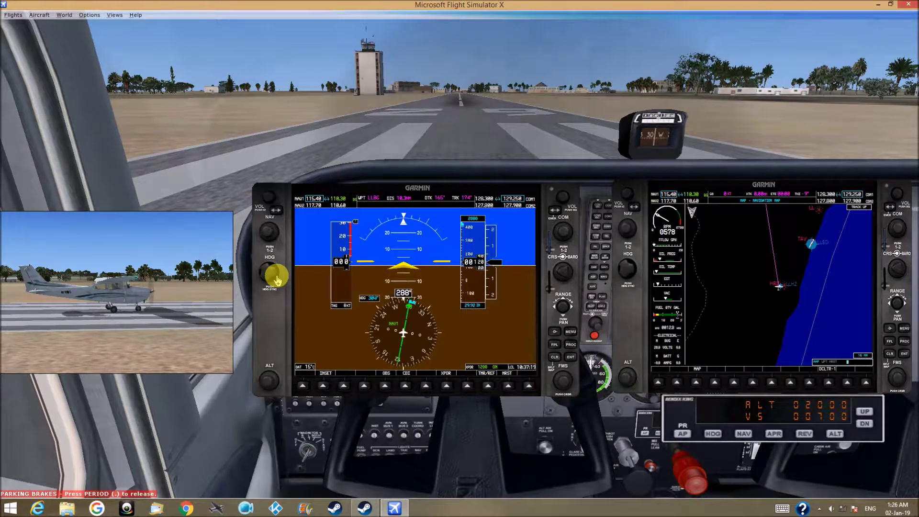
scroll(278, 281, "up", 3)
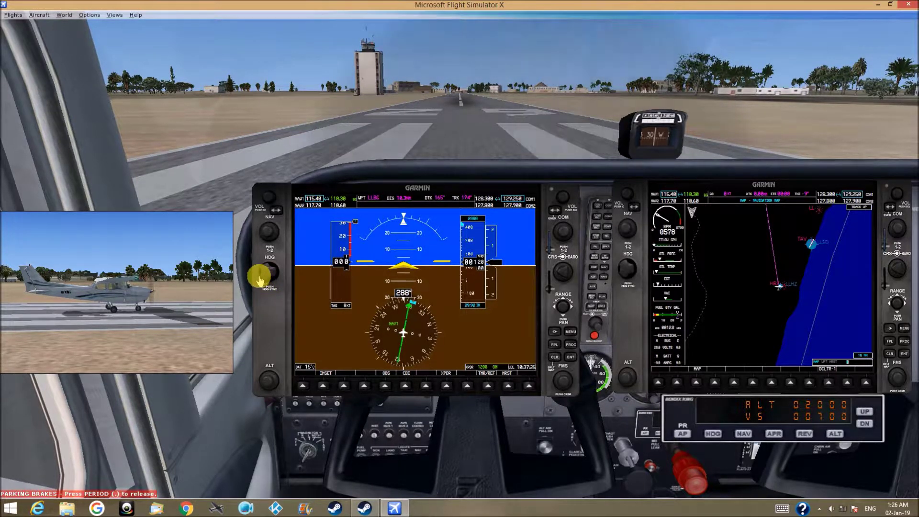
scroll(259, 278, "up", 16)
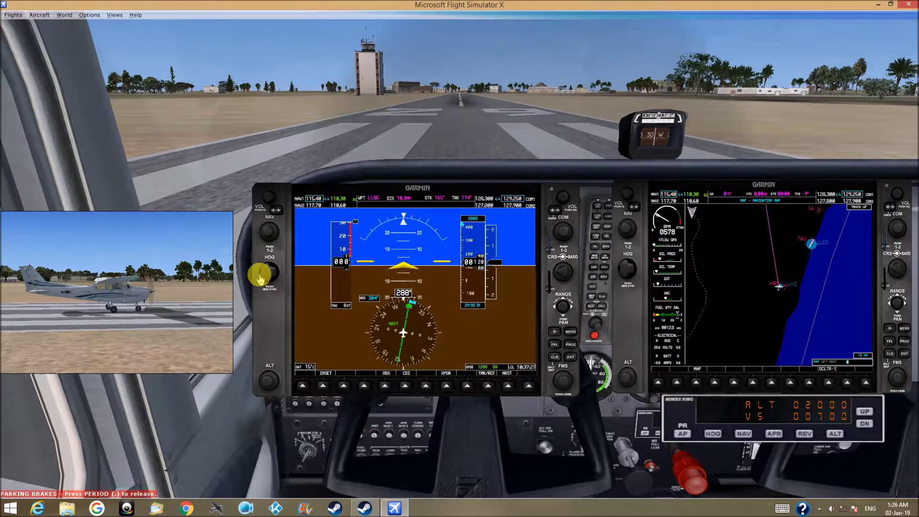
scroll(259, 278, "down", 1)
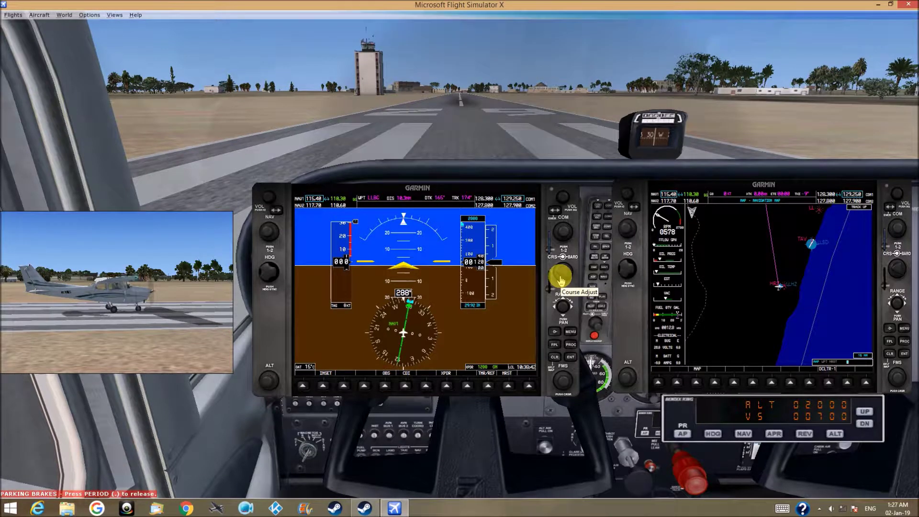
Step: Set the approach course with the CRS knob and switch the CDI source from GPS to NAV1
scroll(562, 281, "down", 12)
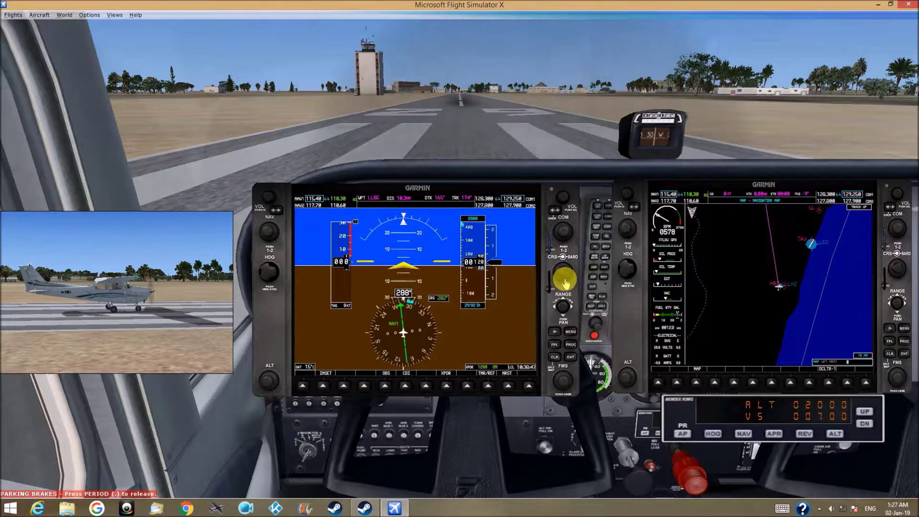
scroll(566, 282, "up", 6)
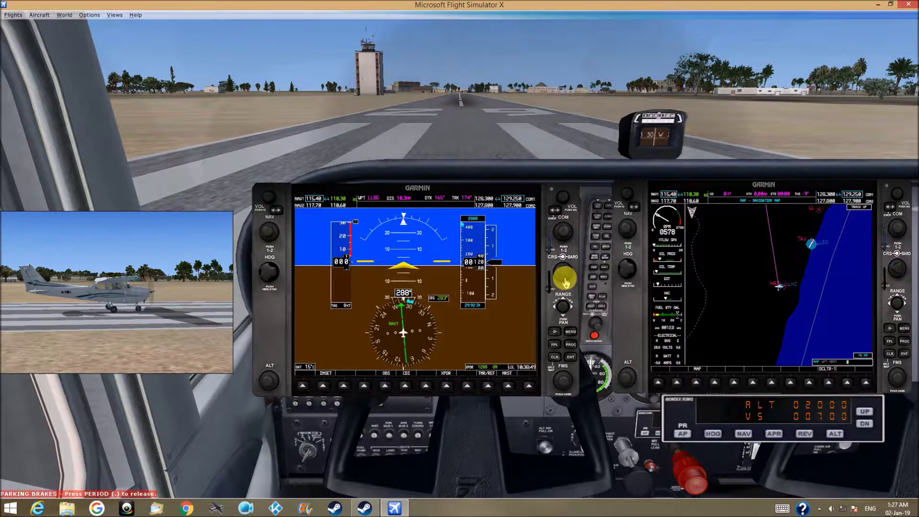
scroll(566, 282, "up", 12)
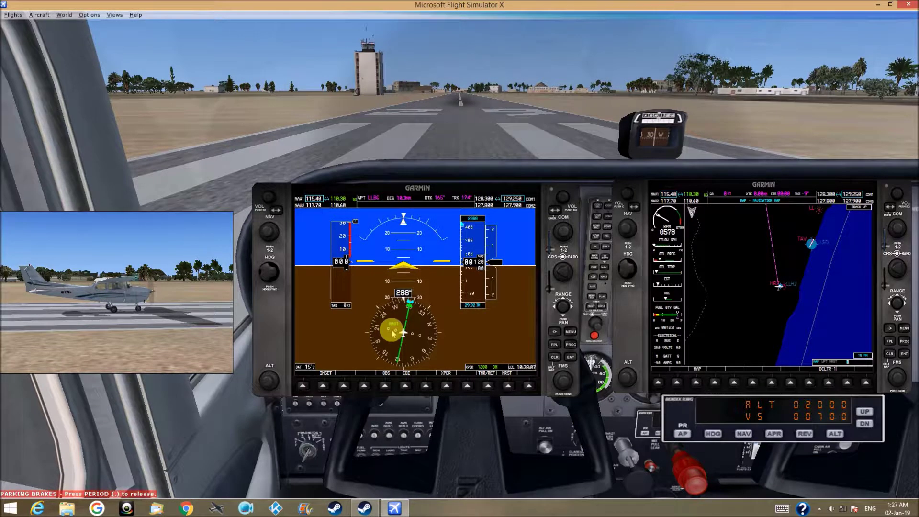
left_click(405, 386)
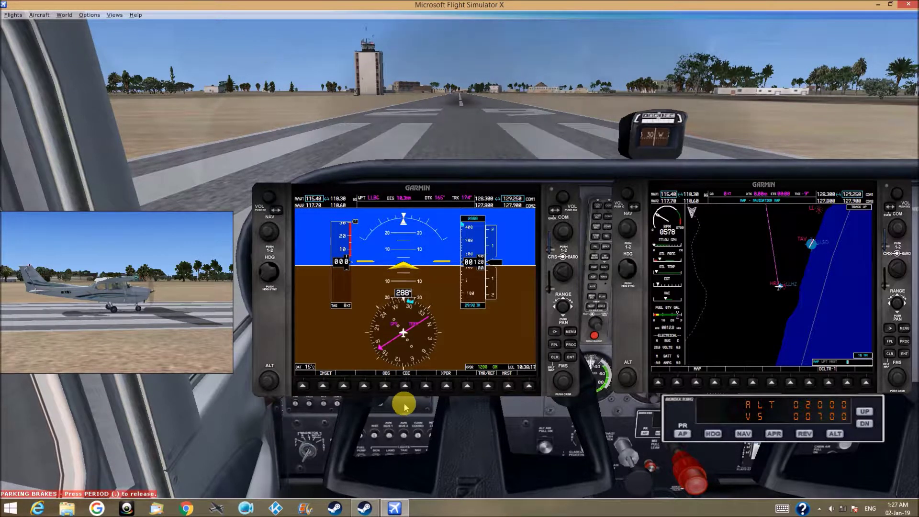
left_click(406, 386)
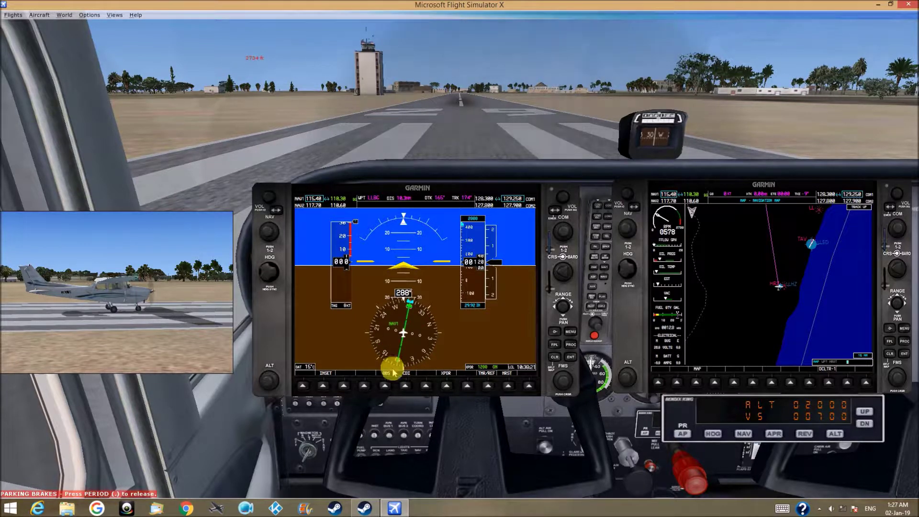
left_click(603, 270)
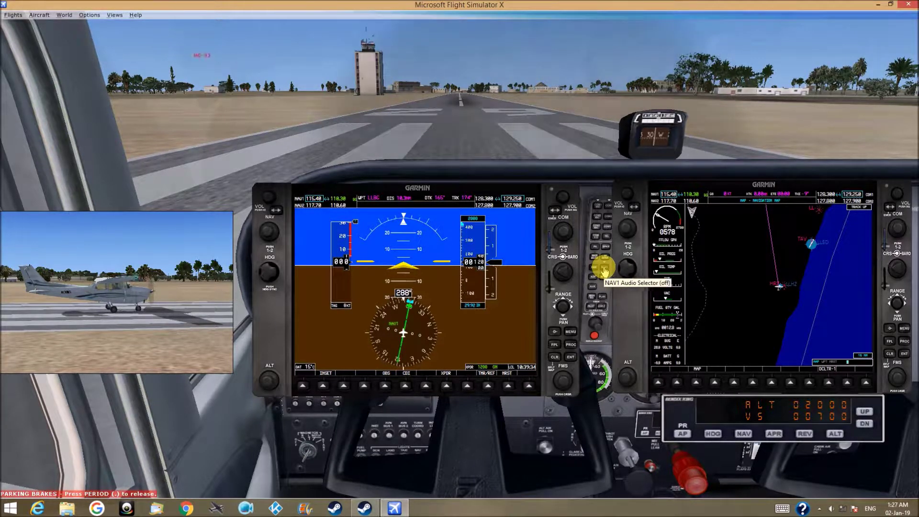
left_click(604, 270)
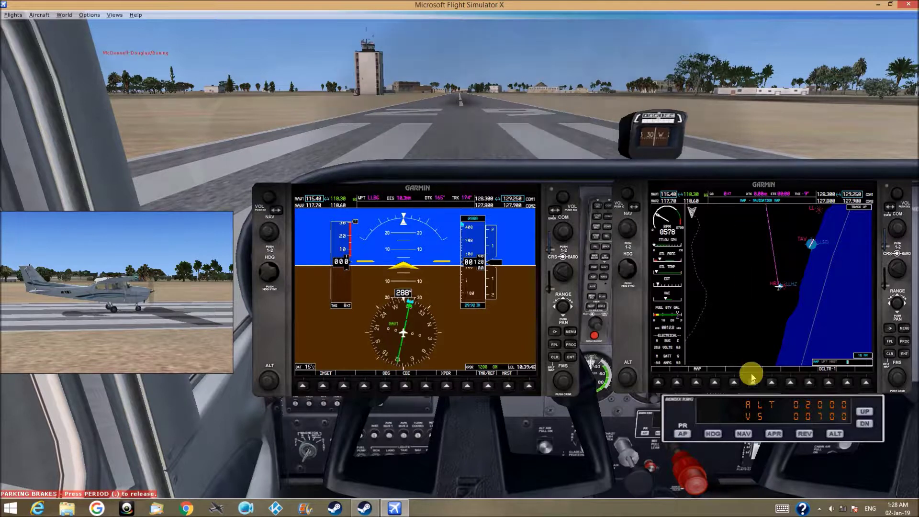
Step: In the navigation map options, turn the terrain view on and back off
left_click(696, 384)
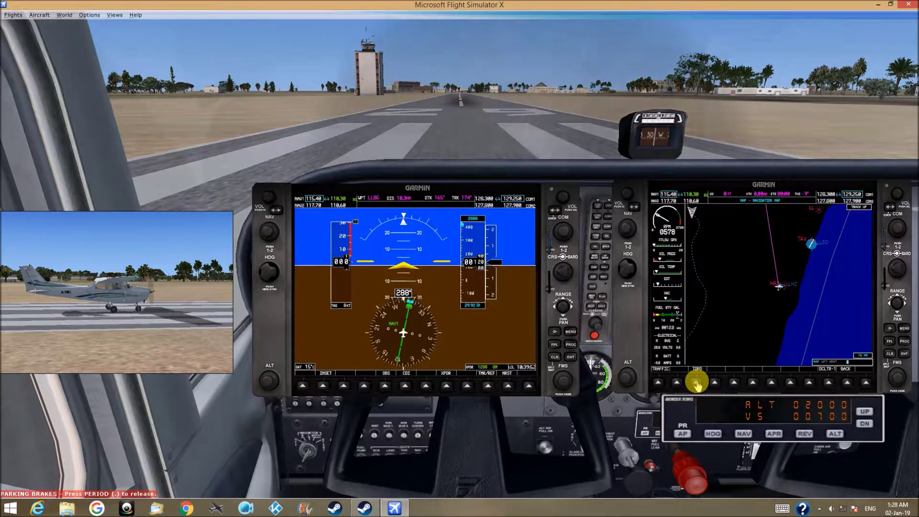
left_click(697, 384)
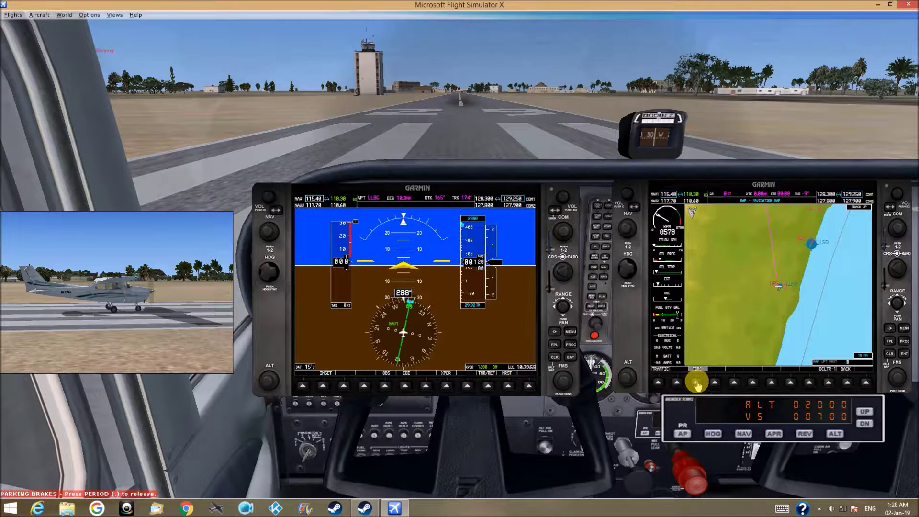
left_click(696, 383)
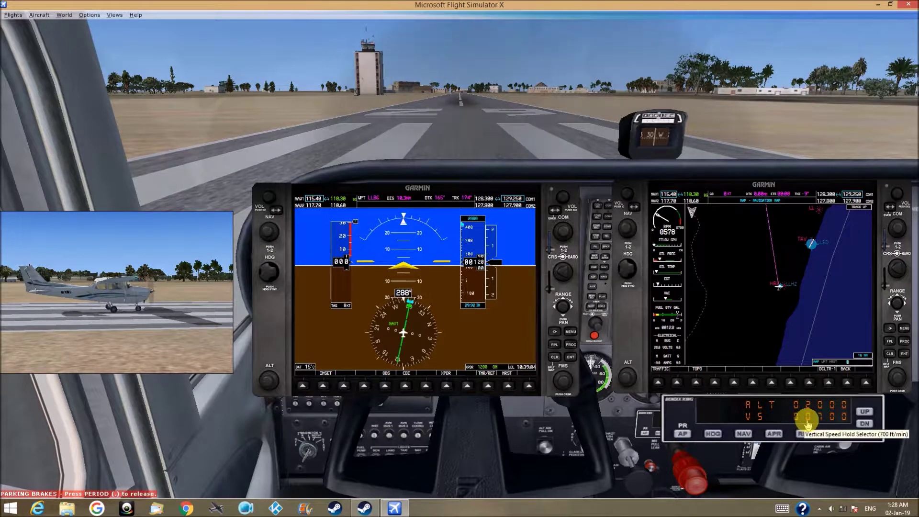
Step: Cycle DCLTR back to full map detail and leave the map settings
left_click(829, 384)
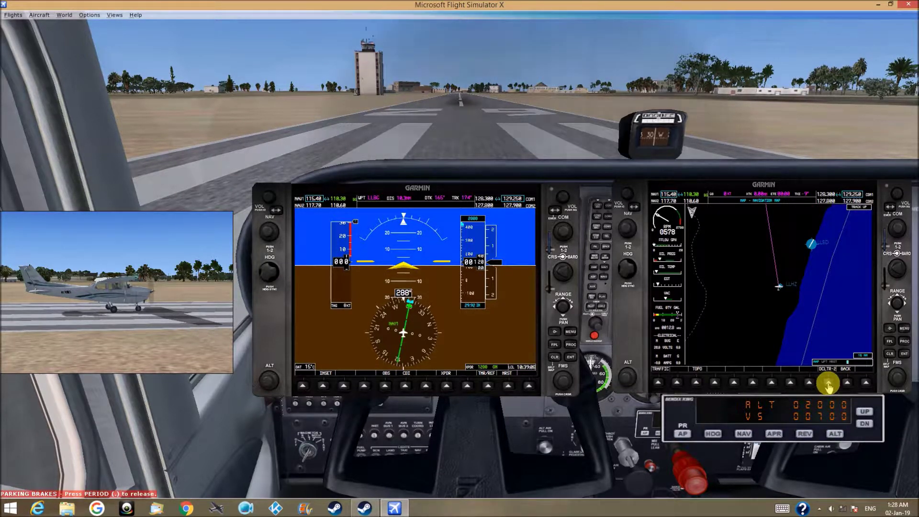
left_click(829, 383)
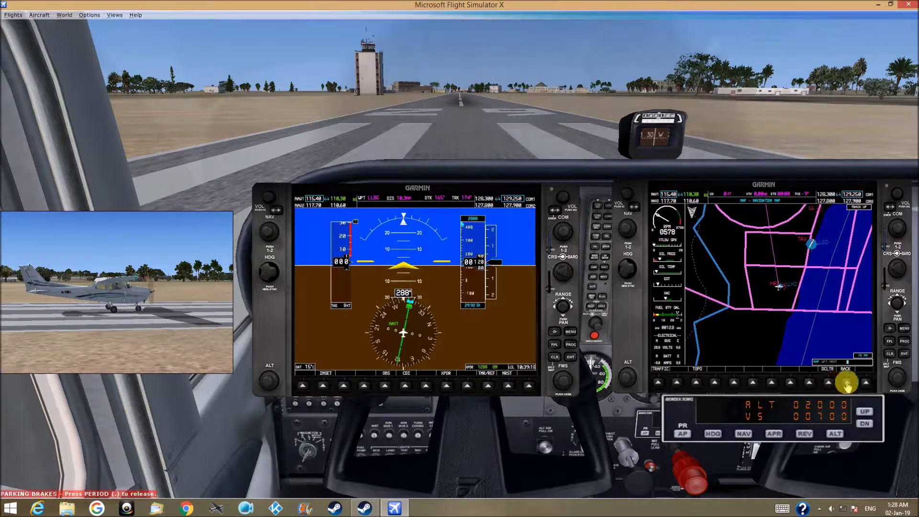
left_click(847, 383)
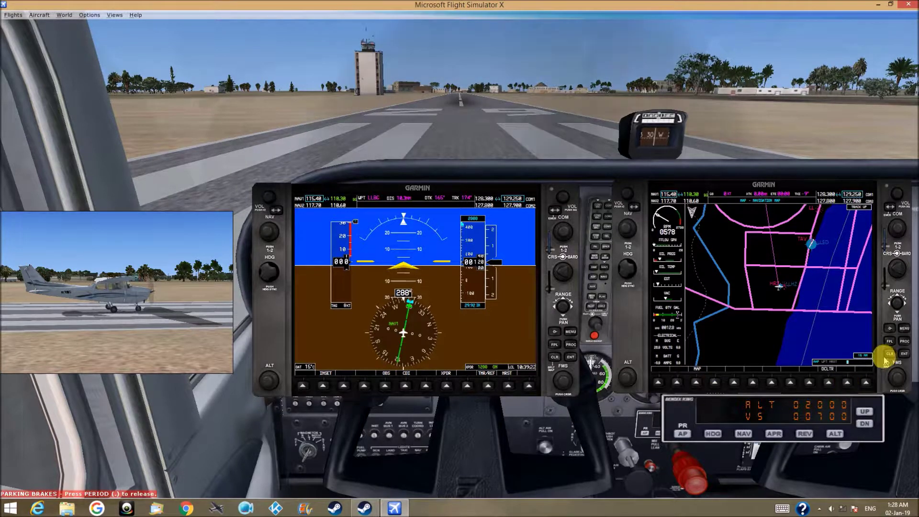
Step: Zoom the moving map in three steps, then out five steps to reveal surrounding airspace
left_click(890, 303)
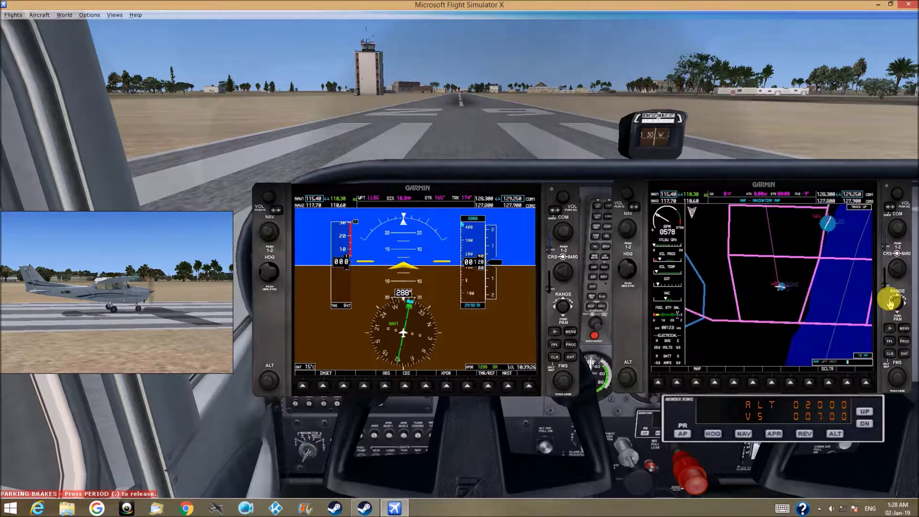
left_click(891, 303)
left_click(891, 302)
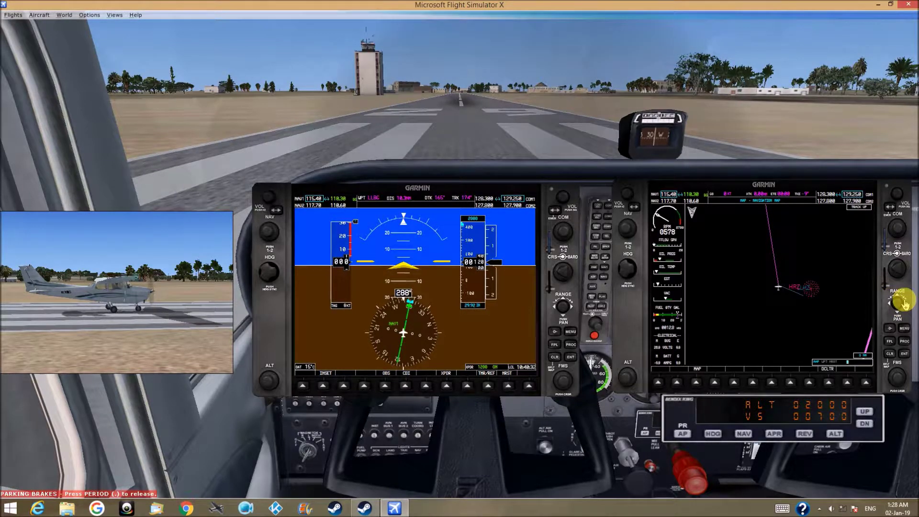
left_click(904, 302)
left_click(904, 301)
left_click(904, 302)
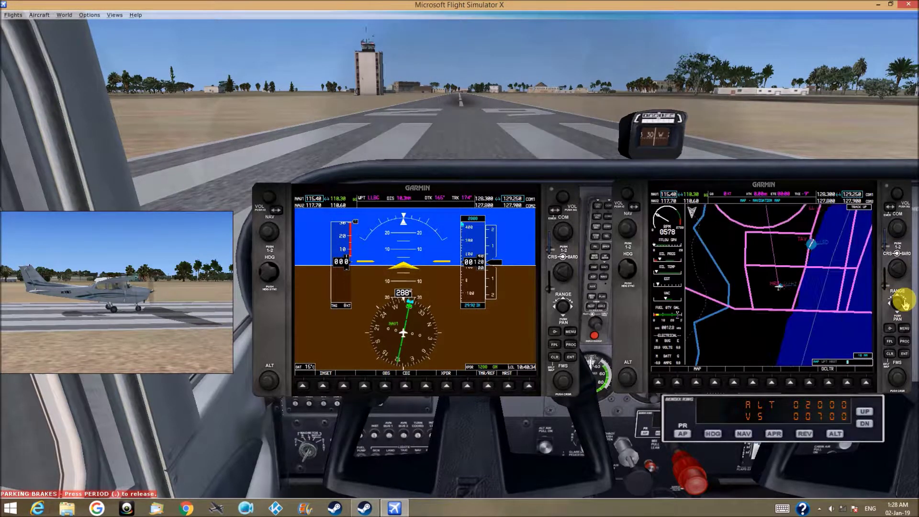
left_click(904, 302)
left_click(905, 302)
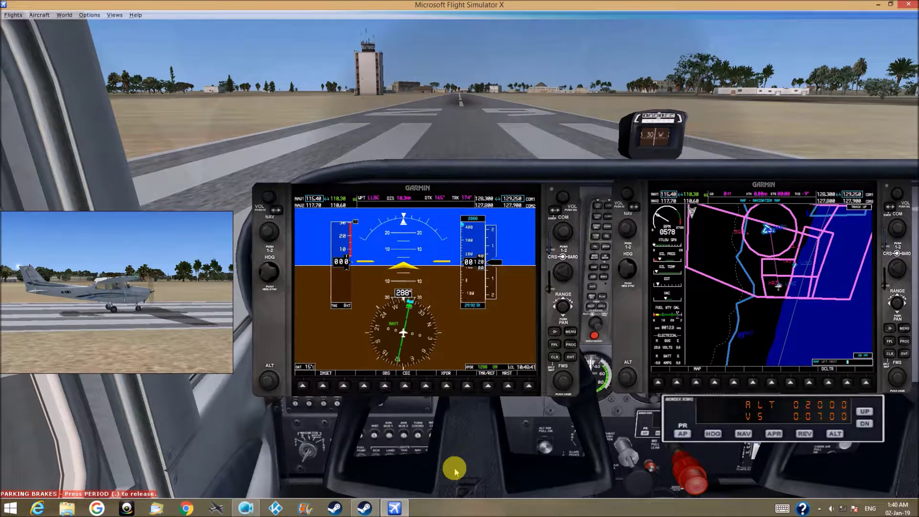
Step: Enter LLBG as the Direct-To waypoint and activate the 165°, 18 nm course
left_click(555, 334)
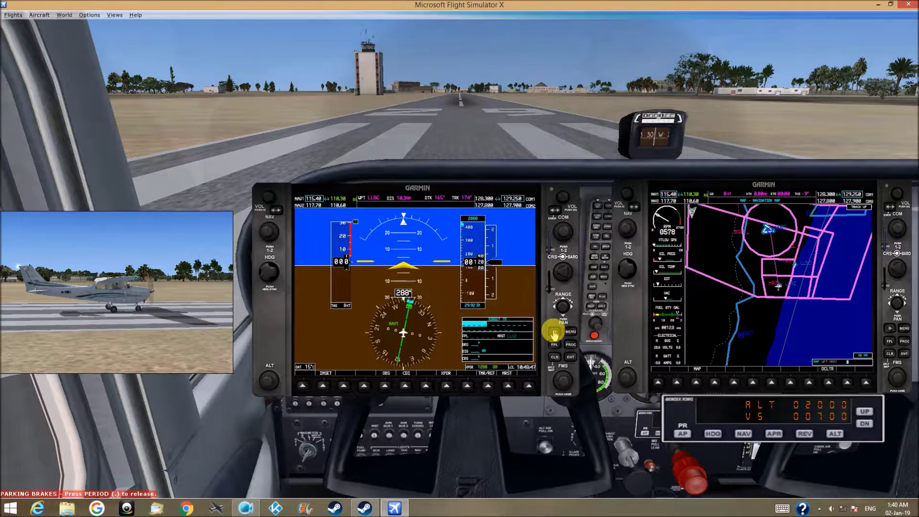
left_click(562, 383)
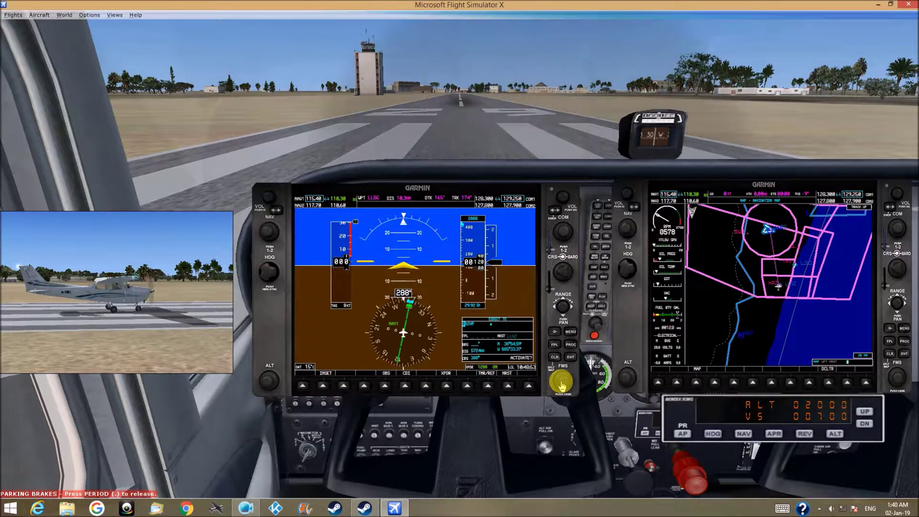
left_click(469, 328)
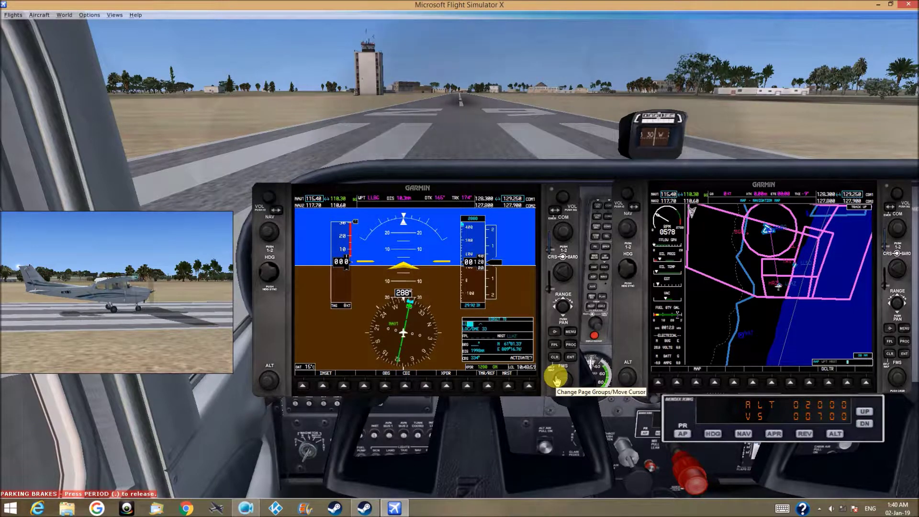
scroll(557, 380, "down", 1)
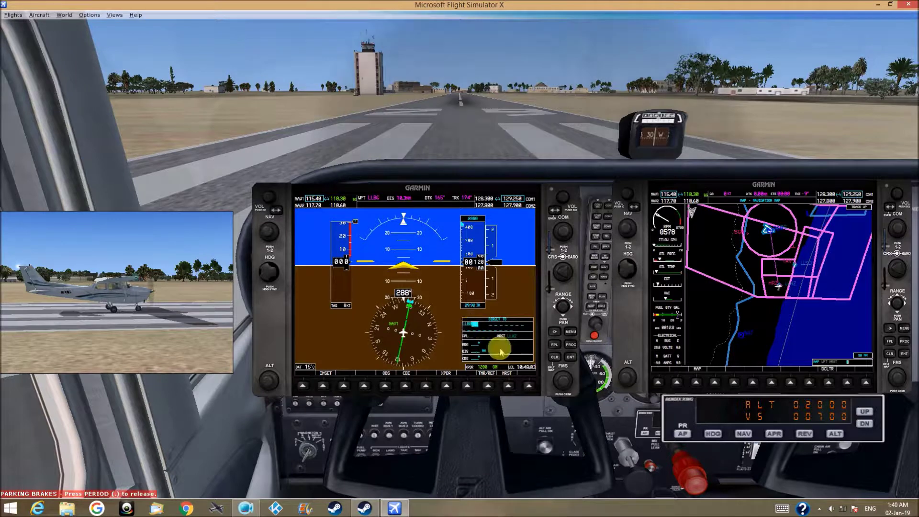
left_click(561, 383)
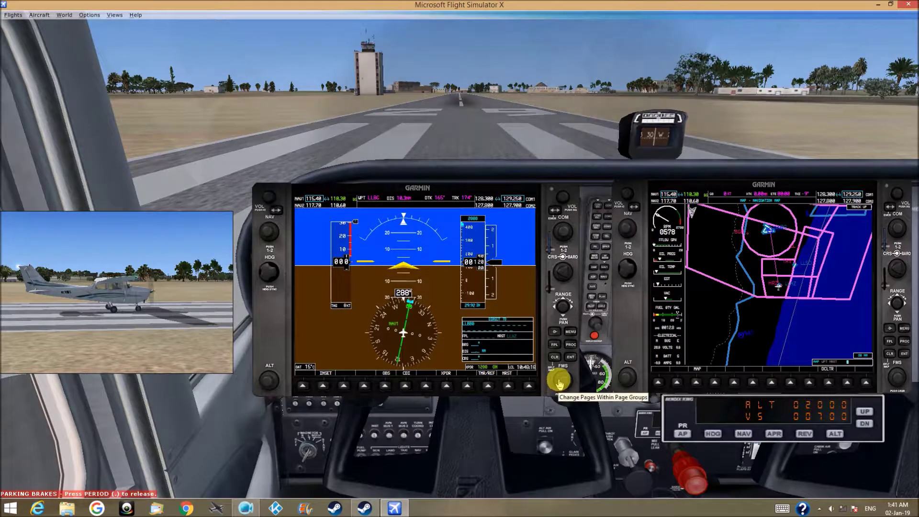
scroll(560, 383, "down", 1)
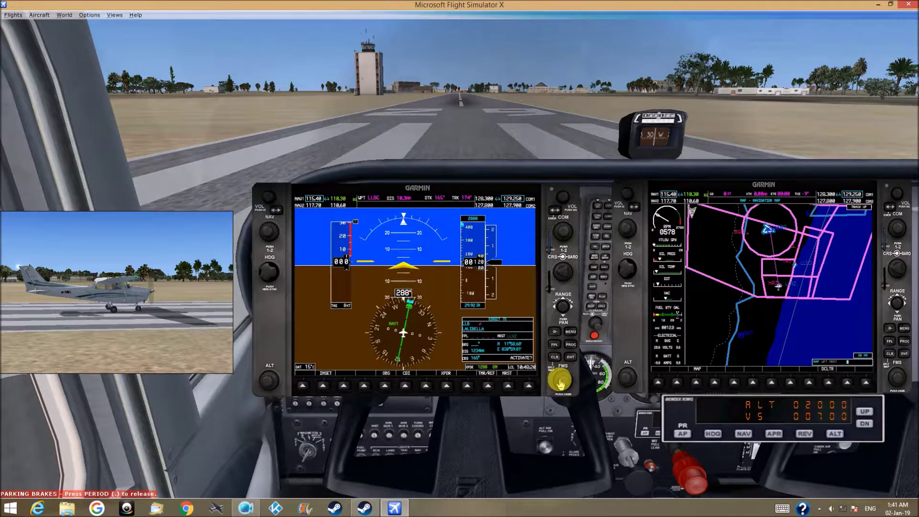
scroll(560, 389, "down", 1)
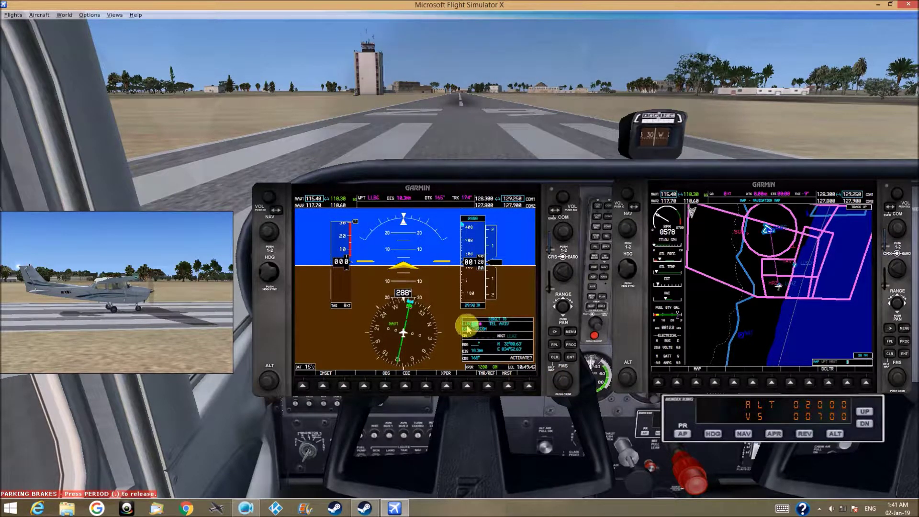
left_click(570, 358)
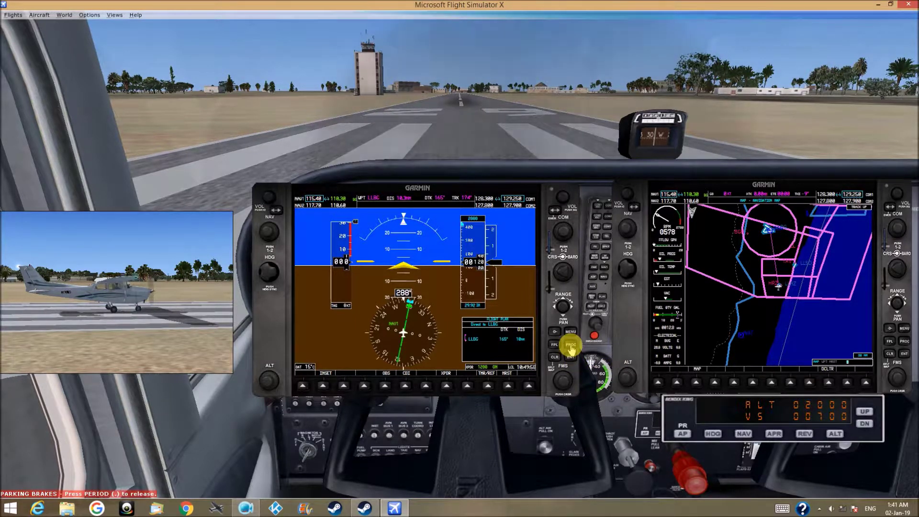
Step: Pick the ILS 12 approach with the SIRON transition under PROC and load it
left_click(571, 346)
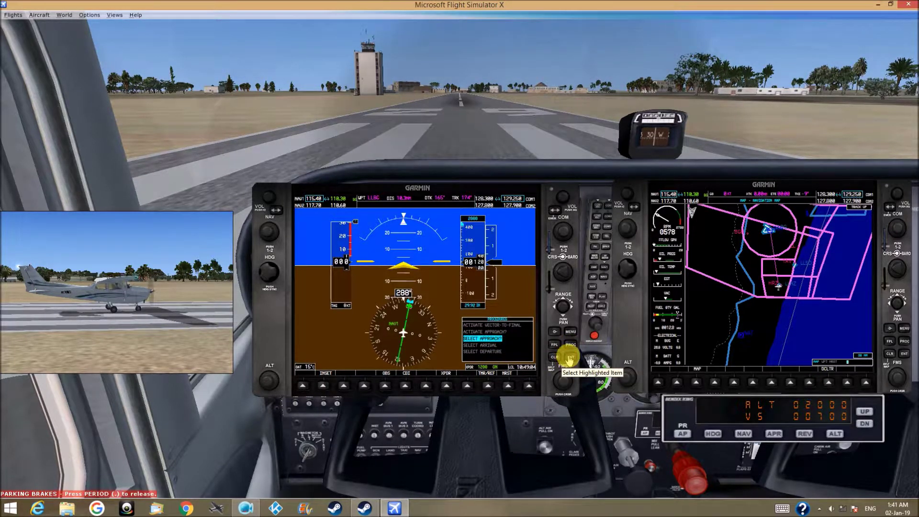
left_click(570, 359)
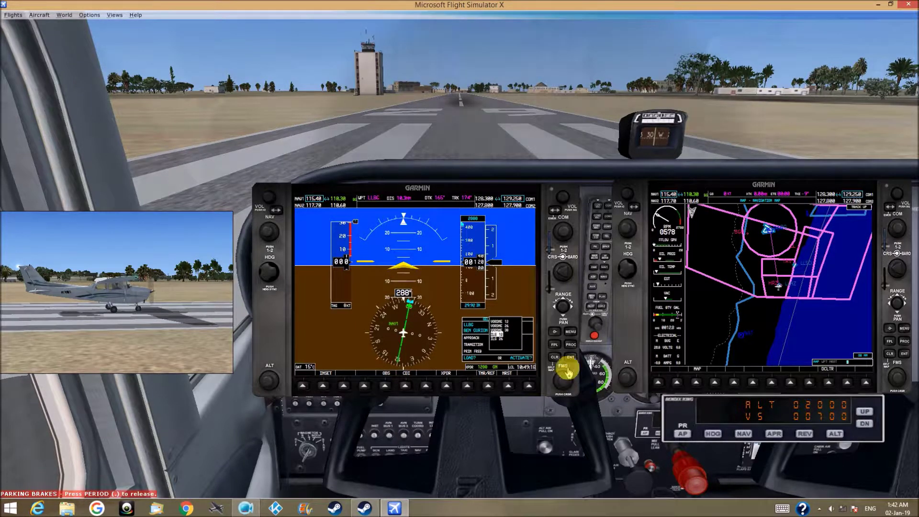
left_click(571, 358)
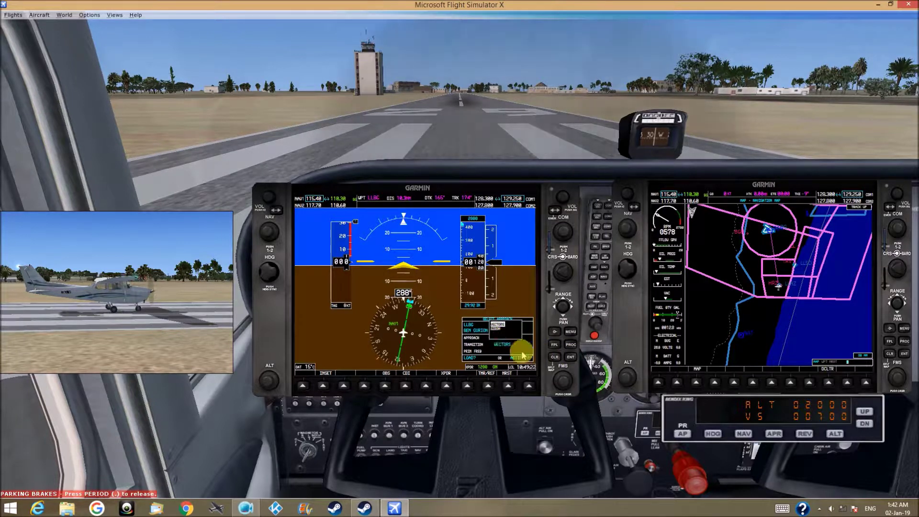
left_click(571, 377)
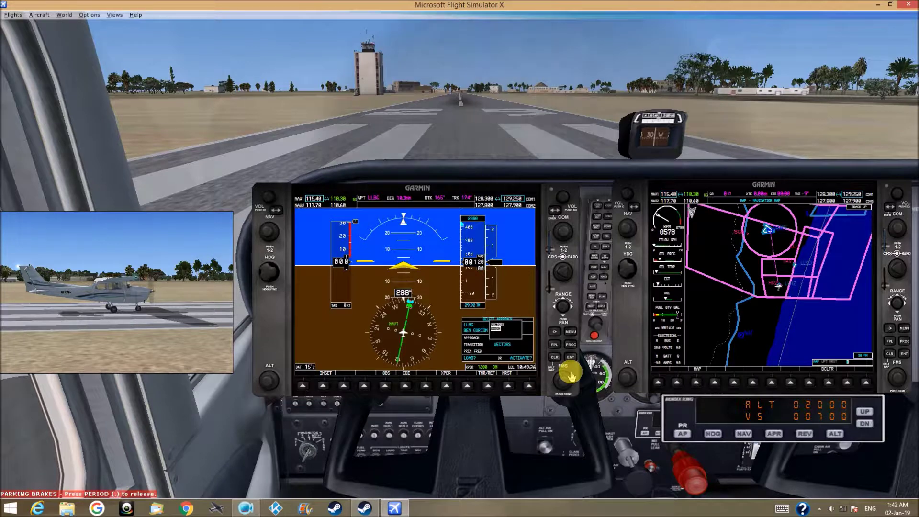
left_click(572, 358)
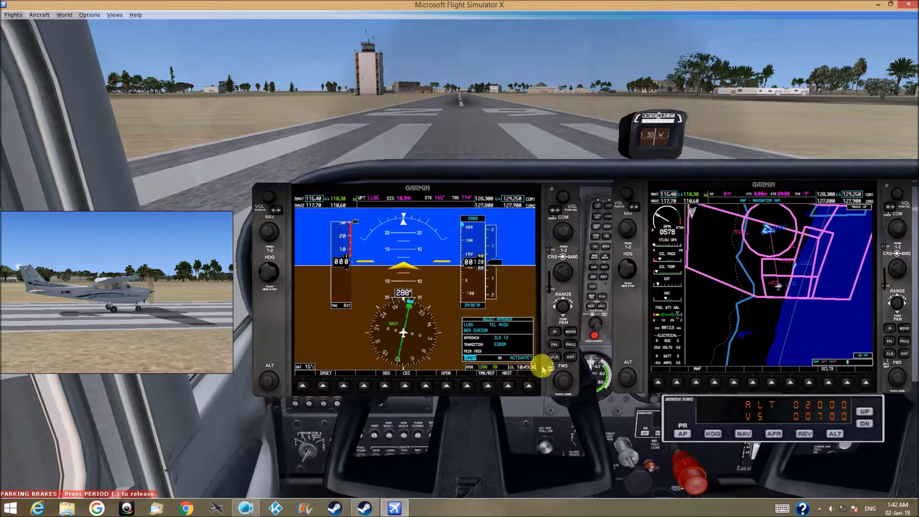
left_click(570, 358)
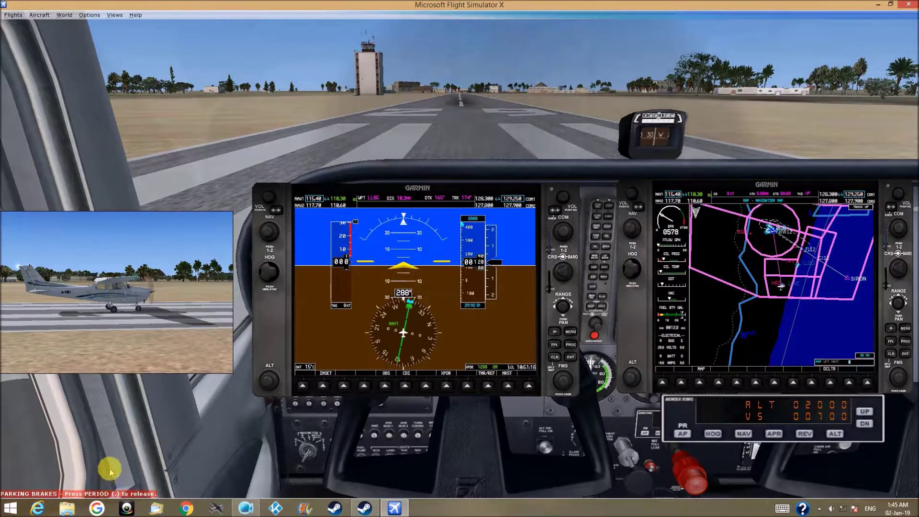
Step: Advance the throttle twice with F3 to begin the takeoff roll
key("F3")
key("F3")
key("F3")
key("F3")
key("F3")
key("F3")
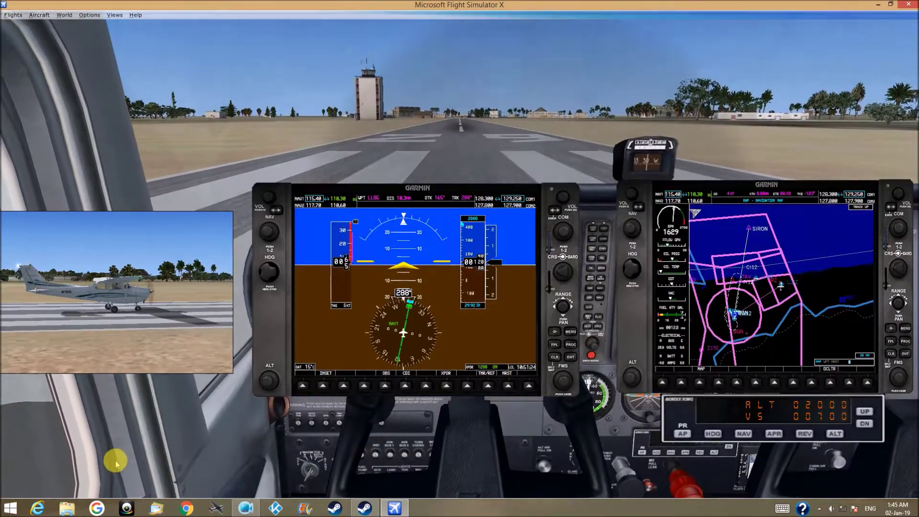
key("F3")
key("F3")
key("F3")
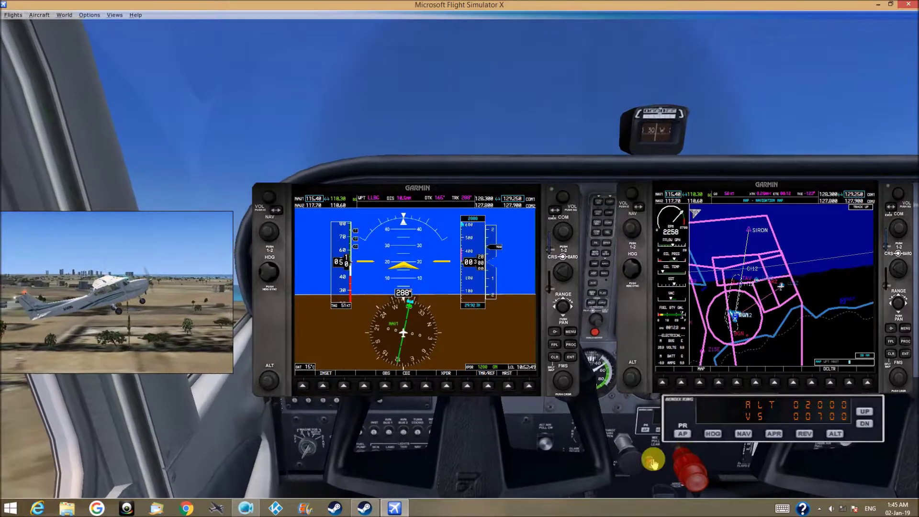
Step: Engage the autopilot in heading hold and arm altitude hold at 2000 ft
left_click(715, 434)
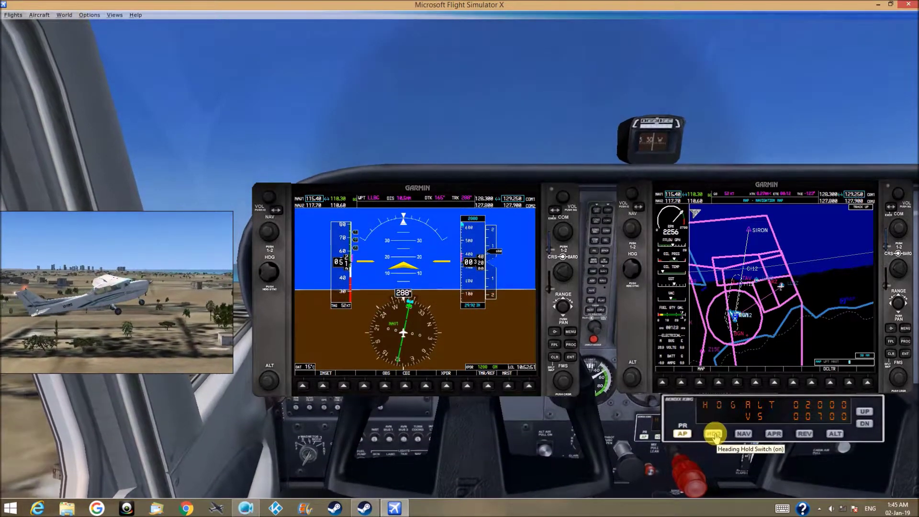
left_click(834, 435)
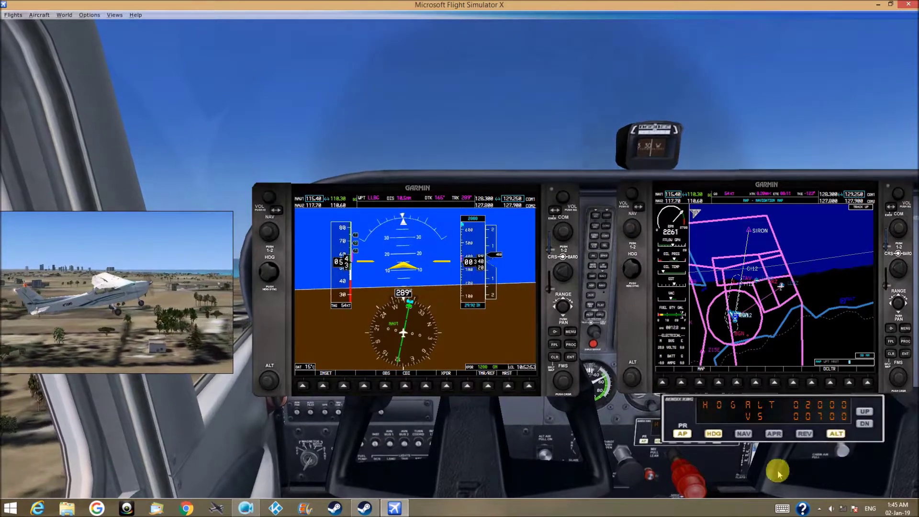